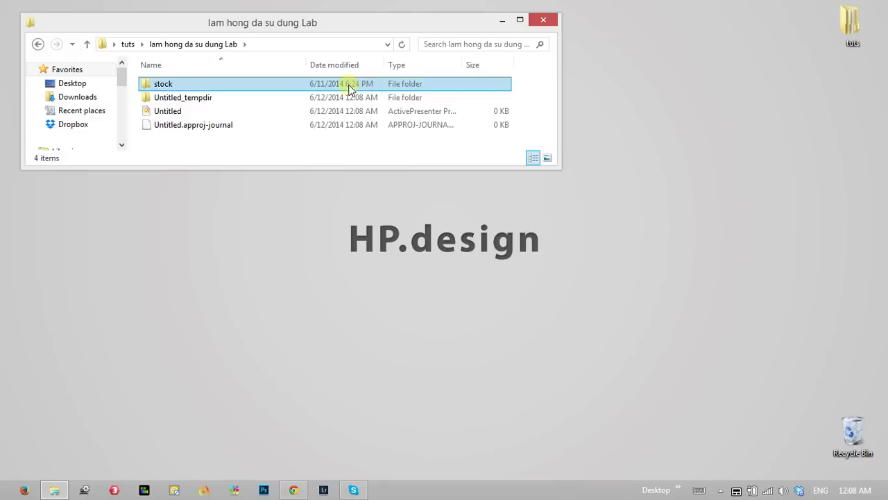
Open the stock folder and view the portrait image in Windows Photo Viewer.
double_click(190, 84)
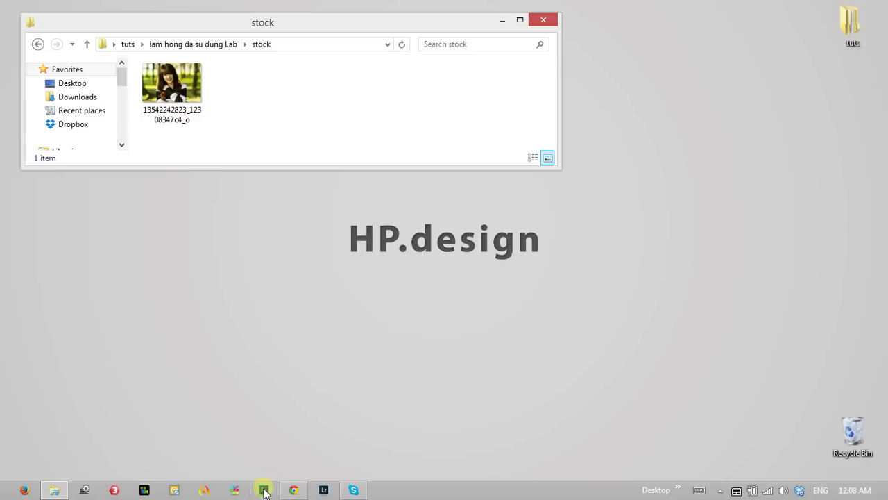
click(197, 113)
double_click(196, 113)
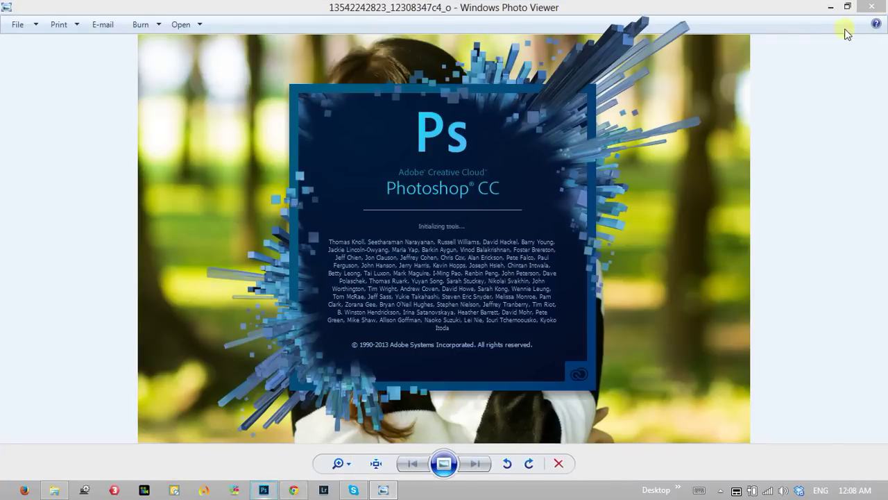
Launch Photoshop and drag the portrait from the stock folder into the workspace.
click(830, 6)
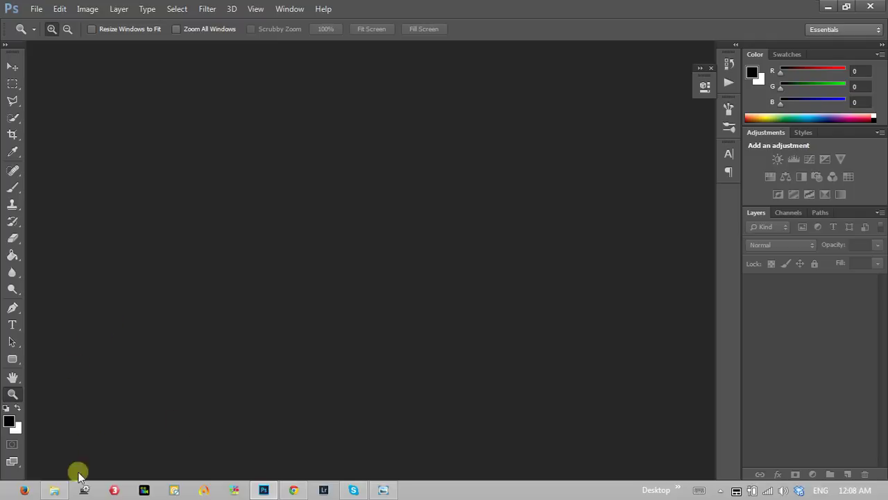
click(54, 490)
drag(184, 94, 269, 304)
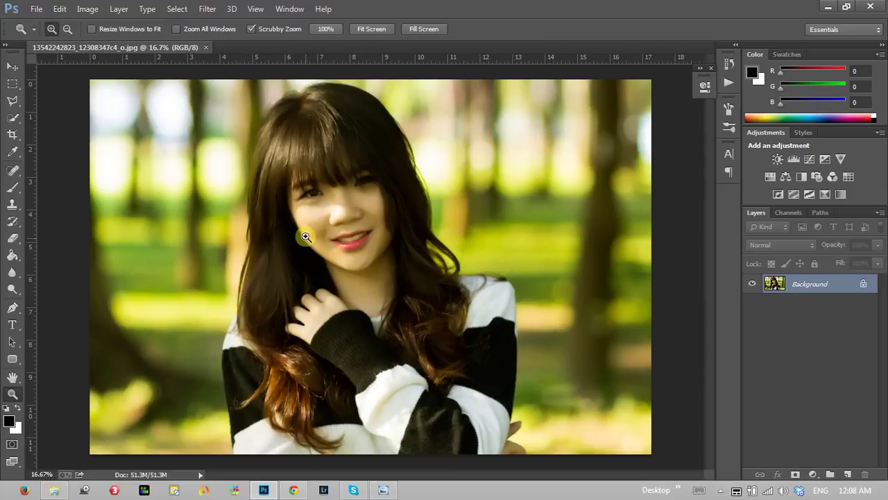
Zoom in twice on the face, then fit the whole photo back on screen.
click(353, 195)
click(348, 178)
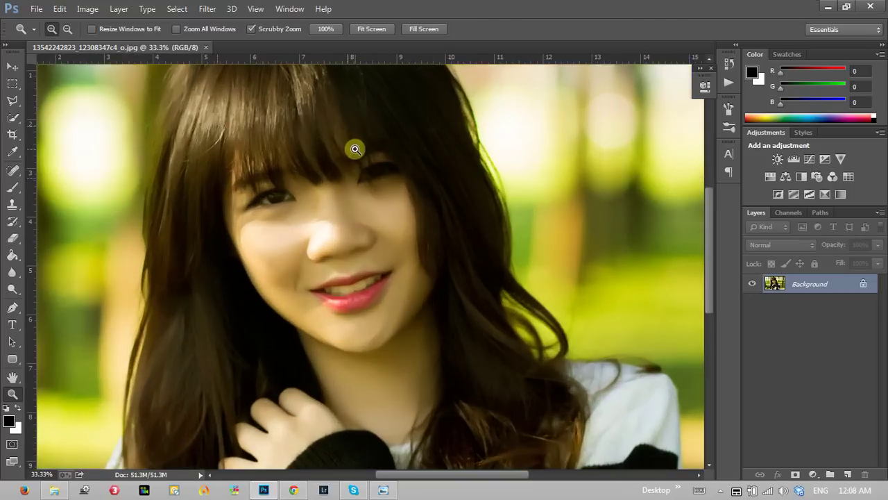
right_click(348, 168)
click(364, 173)
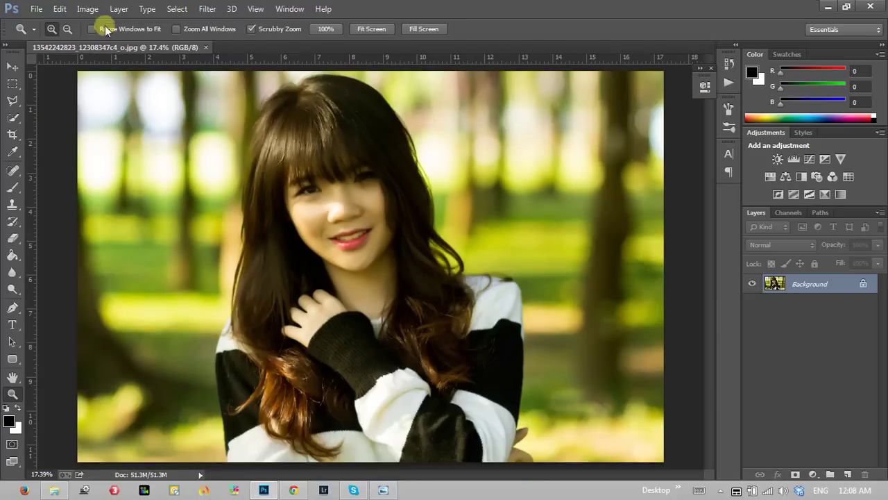
click(118, 9)
mouse_move(87, 9)
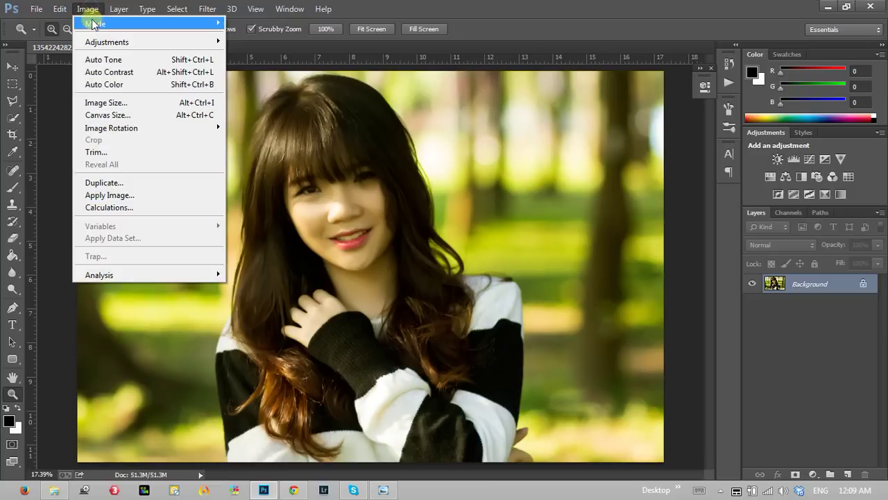
mouse_move(96, 23)
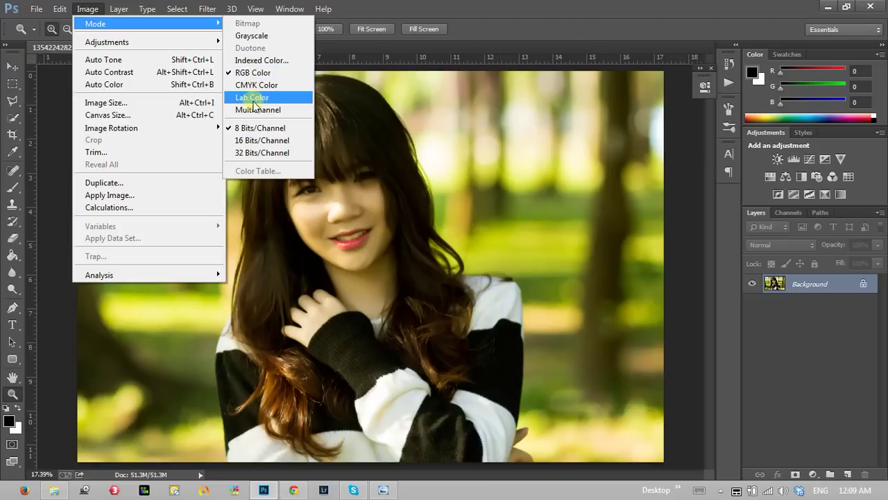
Convert the portrait to Lab Color mode and duplicate the background into Layer 1.
click(530, 22)
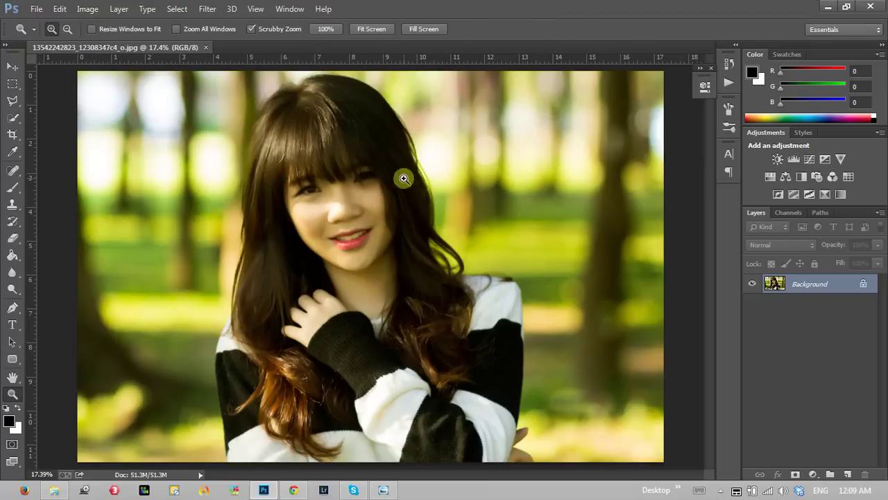
click(89, 9)
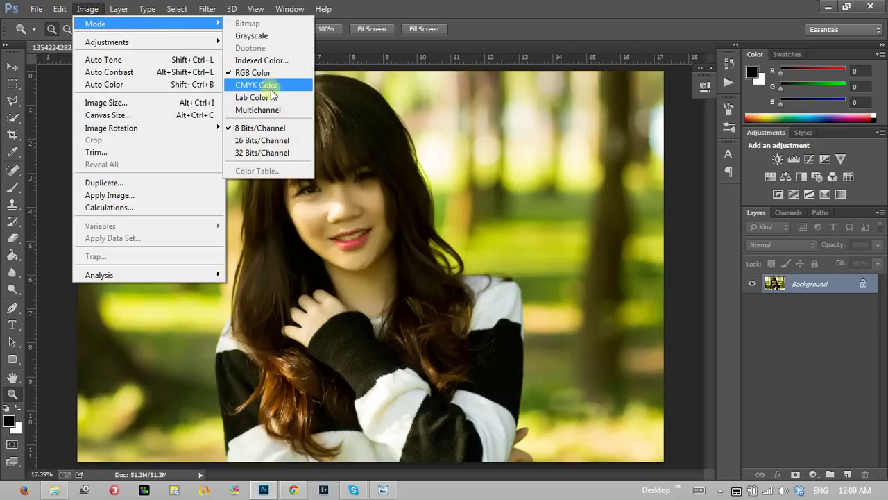
click(252, 98)
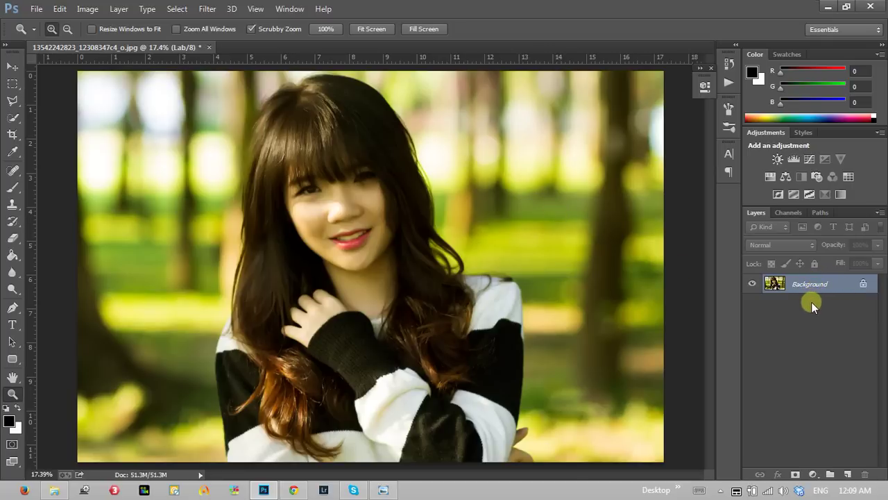
key(ctrl+j)
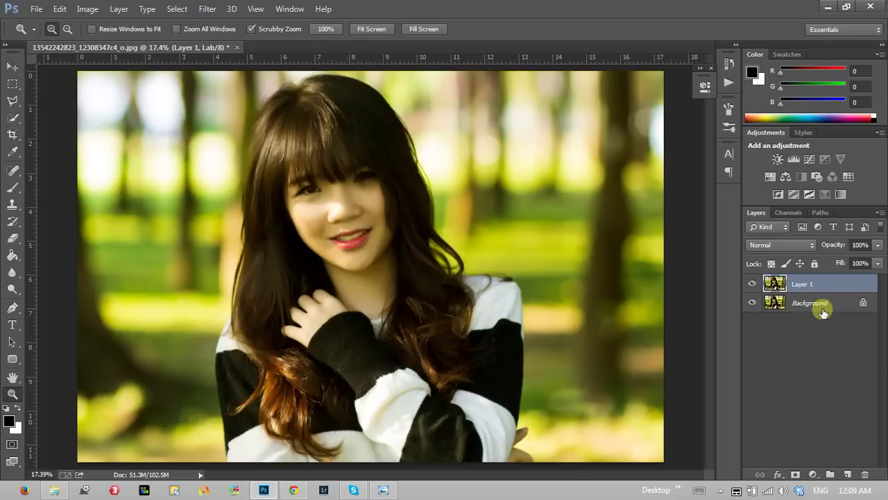
Zoom in, fit the portrait on screen, and show the Lightness, a and b channels.
click(311, 193)
right_click(266, 193)
click(274, 202)
click(792, 213)
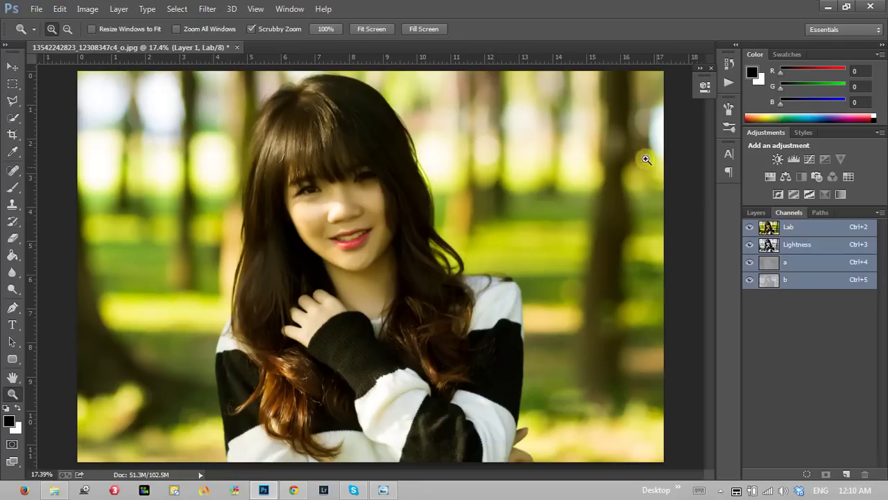
Close and reopen the Channels panel from the Window menu.
click(291, 11)
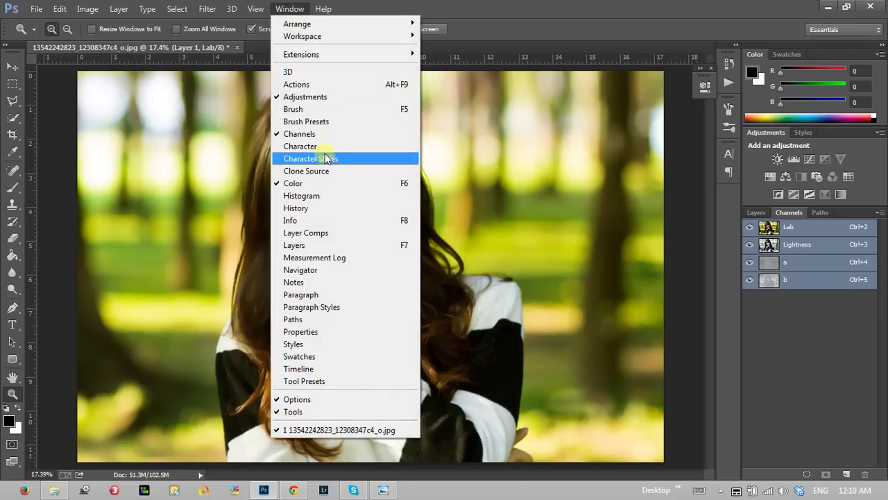
click(335, 134)
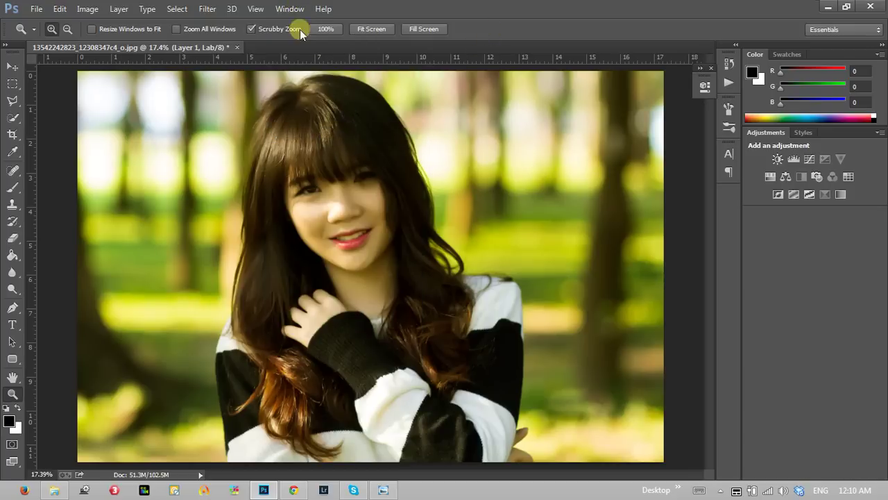
click(290, 9)
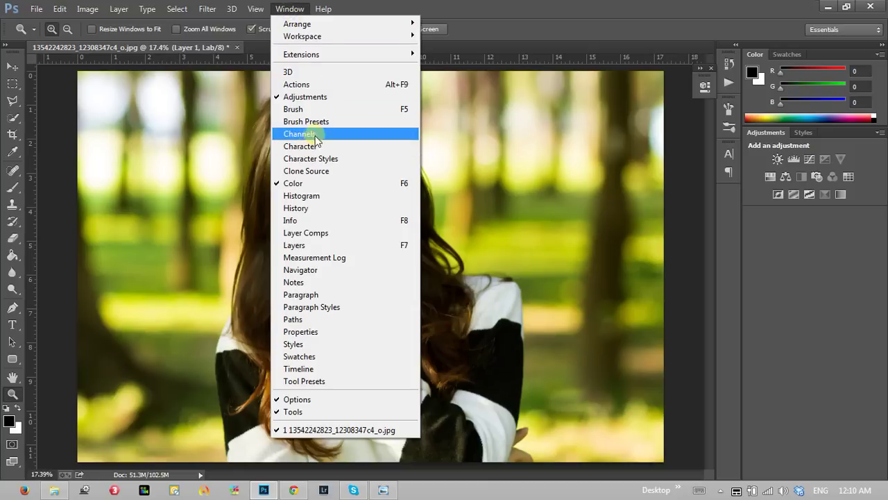
click(303, 134)
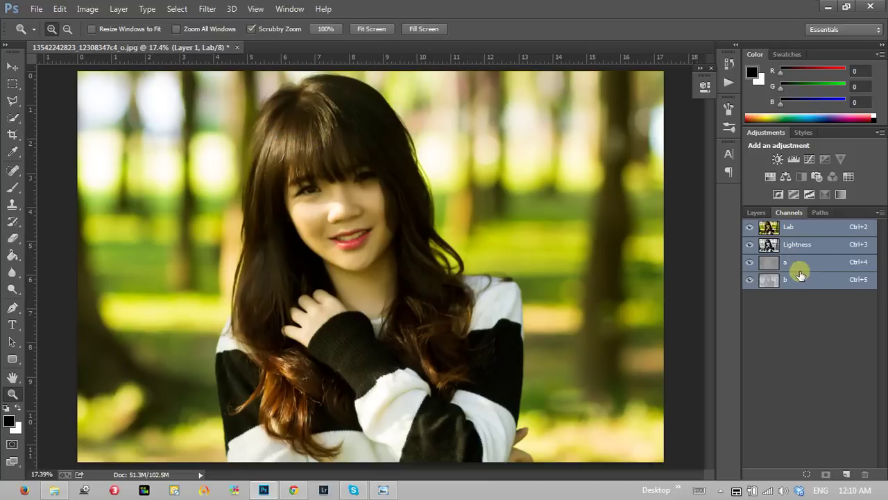
View the Lightness, a and b channels individually, returning to the Lab composite.
click(835, 245)
click(801, 263)
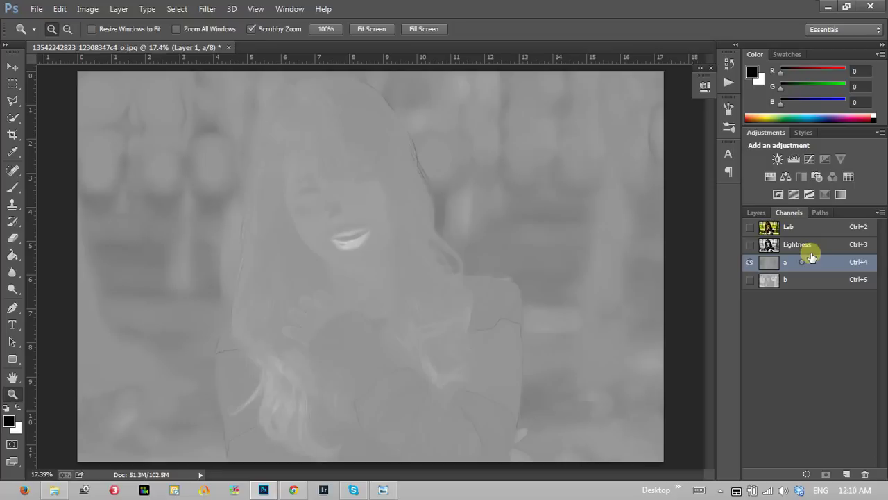
click(812, 250)
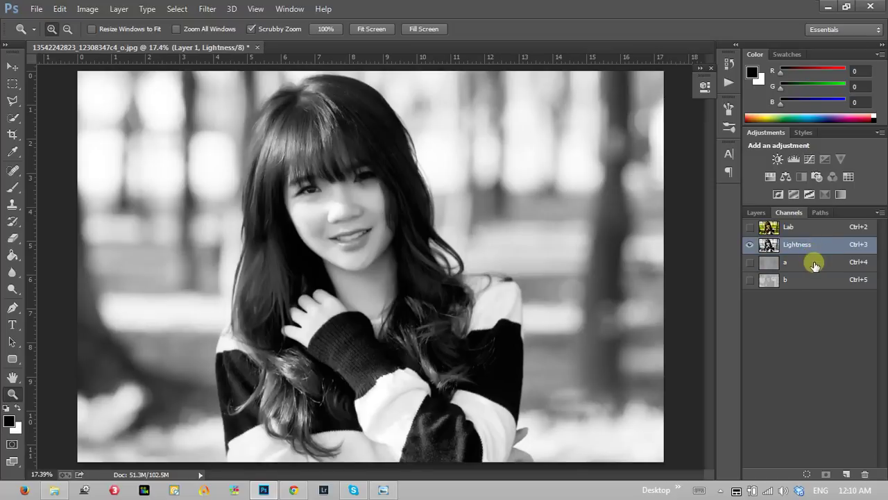
click(812, 264)
click(822, 245)
click(806, 264)
click(805, 281)
click(809, 262)
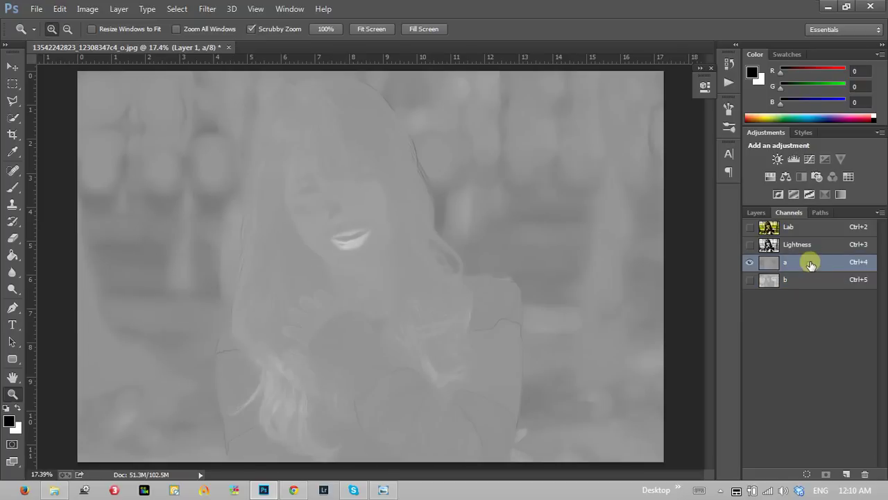
click(817, 225)
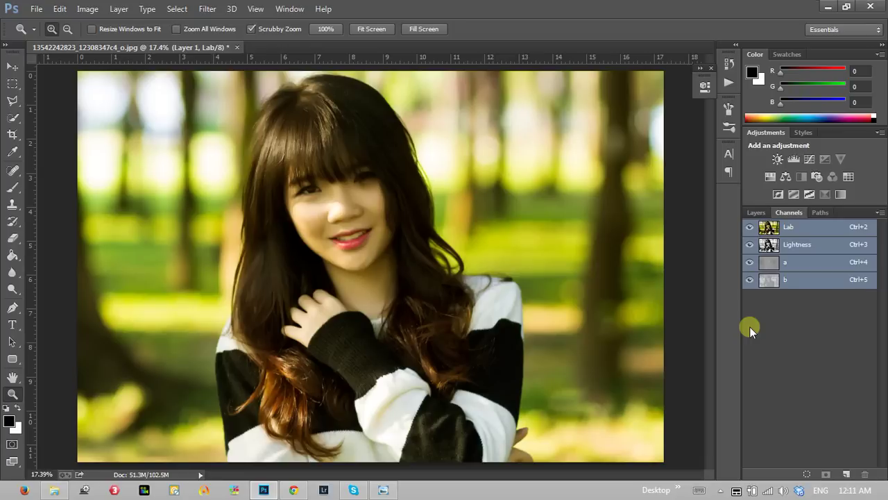
click(809, 281)
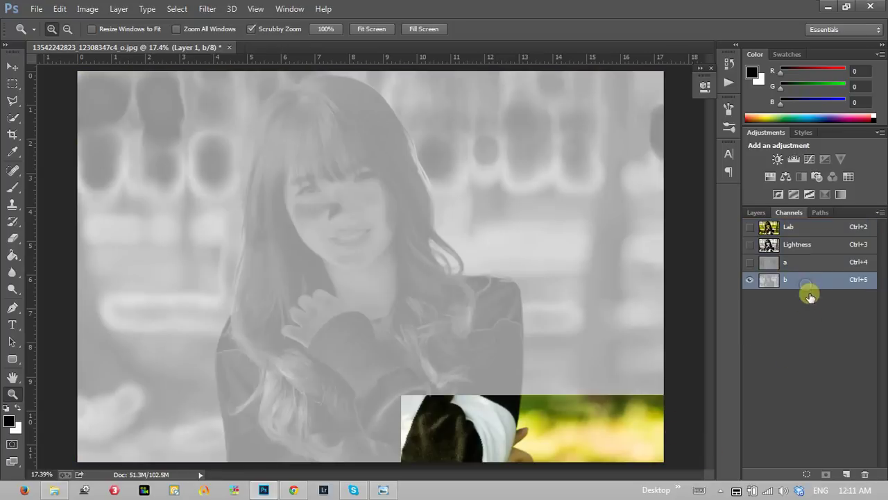
click(801, 227)
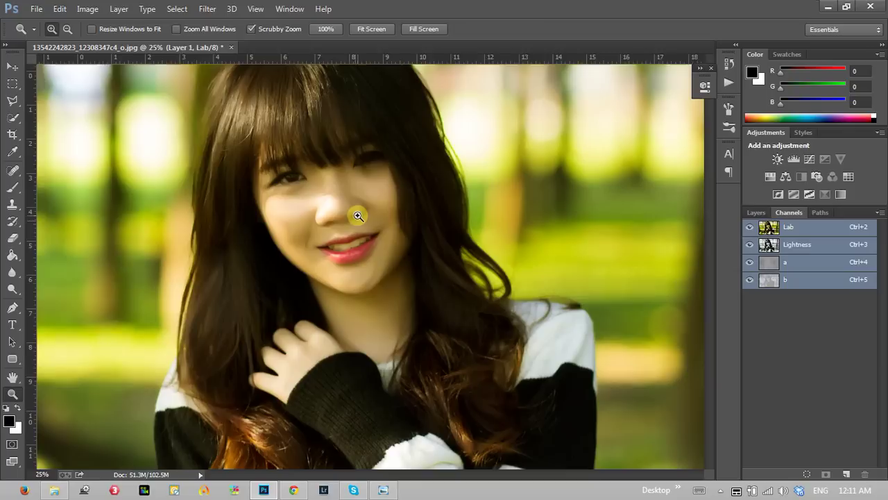
Zoom in and fit the image, then view the b and a channels alone.
click(359, 217)
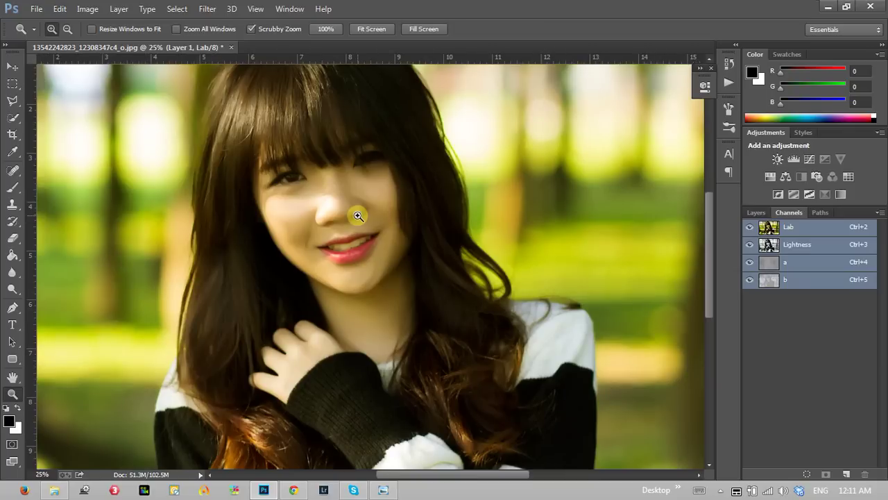
right_click(500, 224)
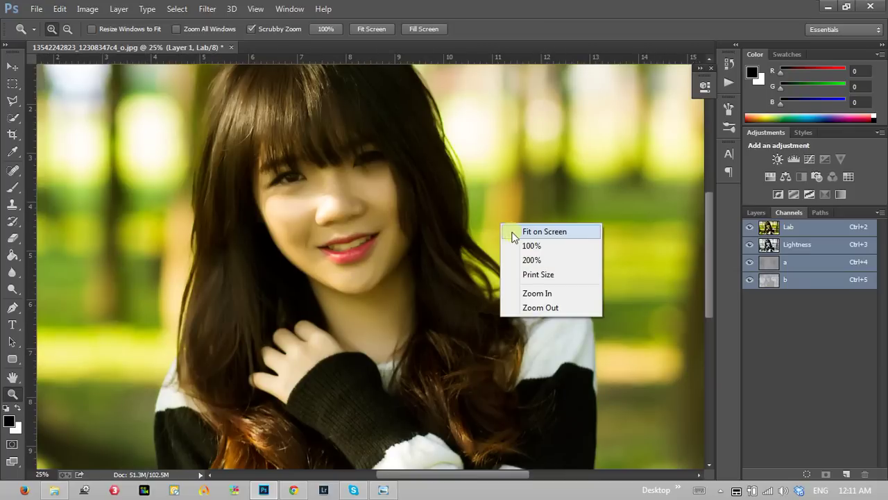
click(528, 232)
click(821, 279)
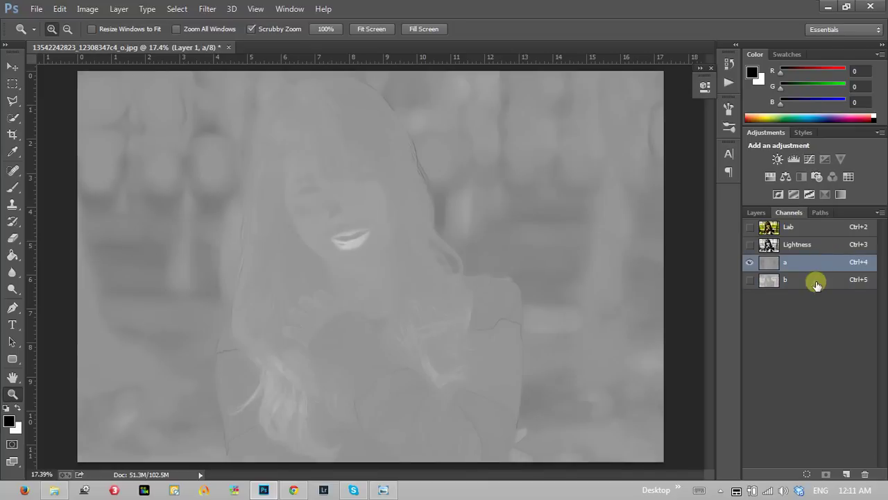
click(813, 280)
click(809, 281)
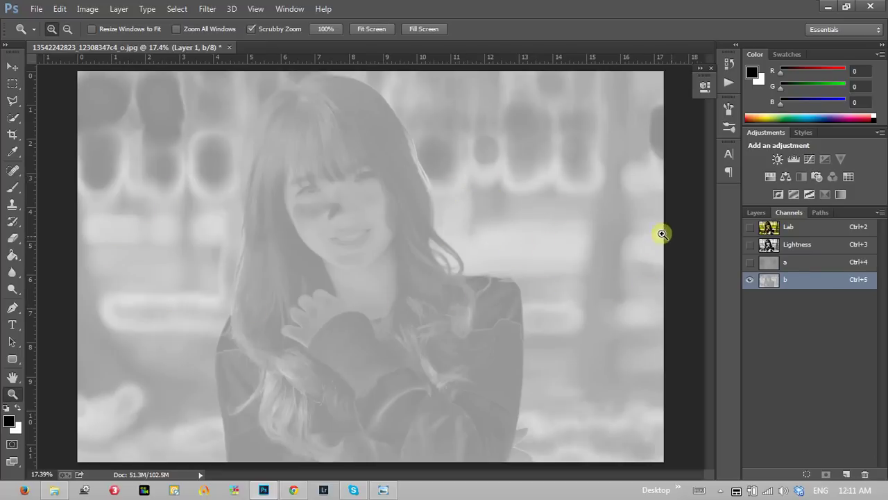
right_click(816, 277)
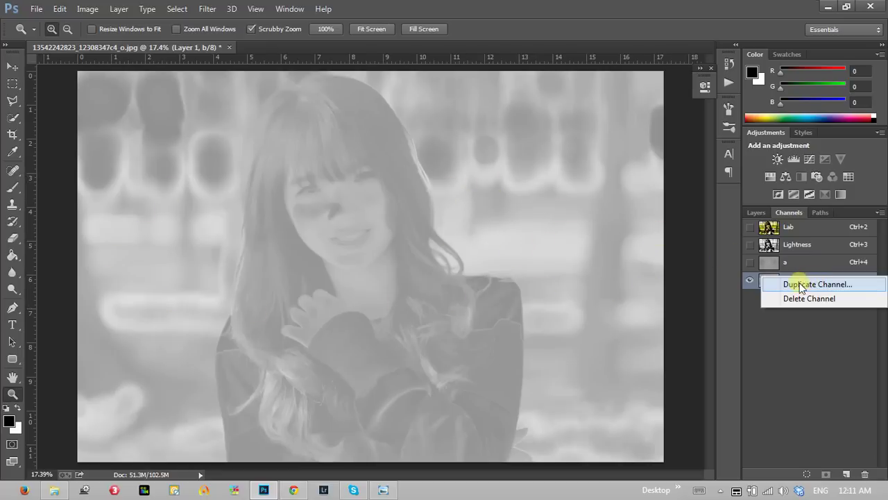
click(795, 324)
Toggle between the a and b channels, ending with the a channel shown alone.
click(814, 268)
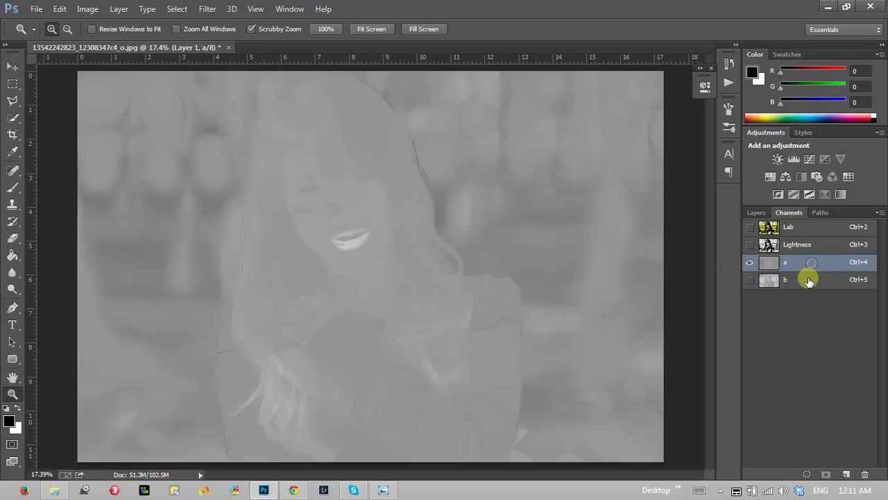
click(814, 274)
click(813, 264)
click(814, 264)
click(814, 278)
click(817, 280)
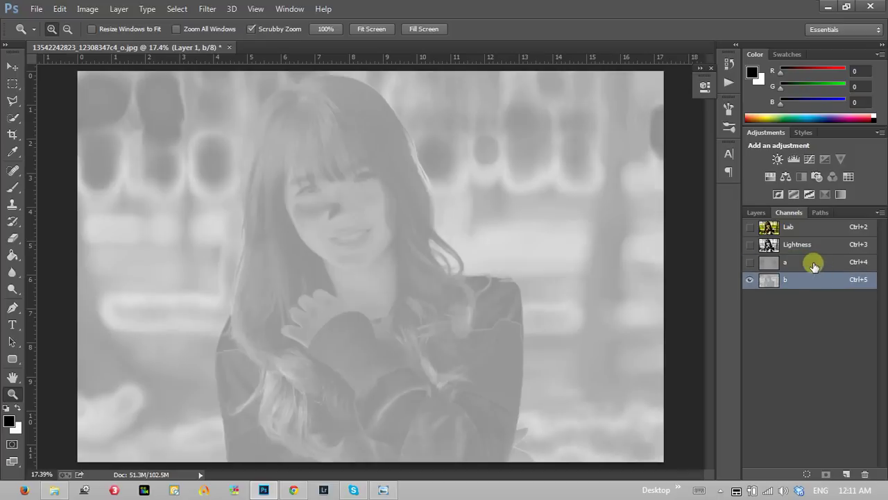
click(813, 262)
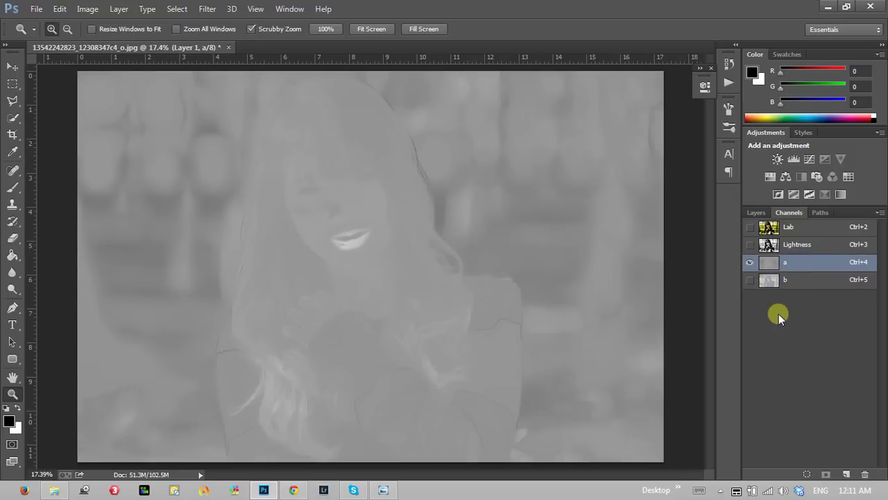
click(808, 280)
Select the b channel and paste the copied a channel content into it.
mouse_move(770, 270)
mouse_down()
mouse_move(795, 268)
mouse_move(784, 277)
mouse_up()
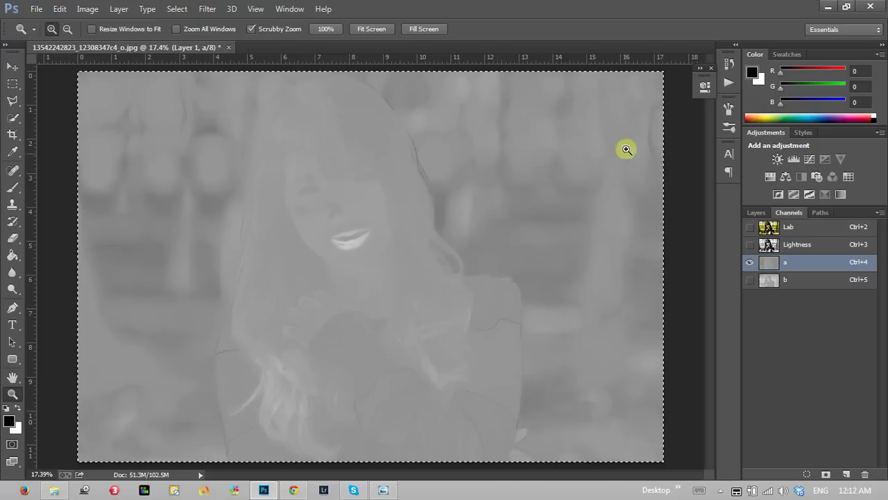
click(786, 286)
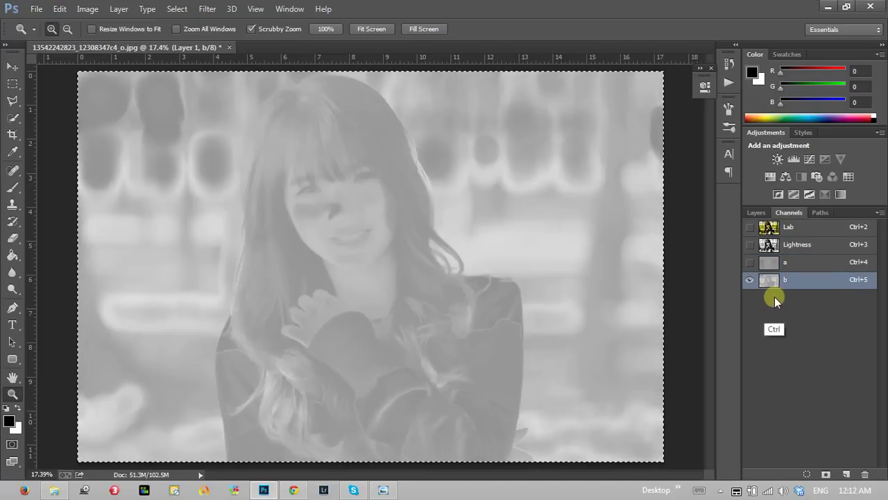
key(ctrl+z)
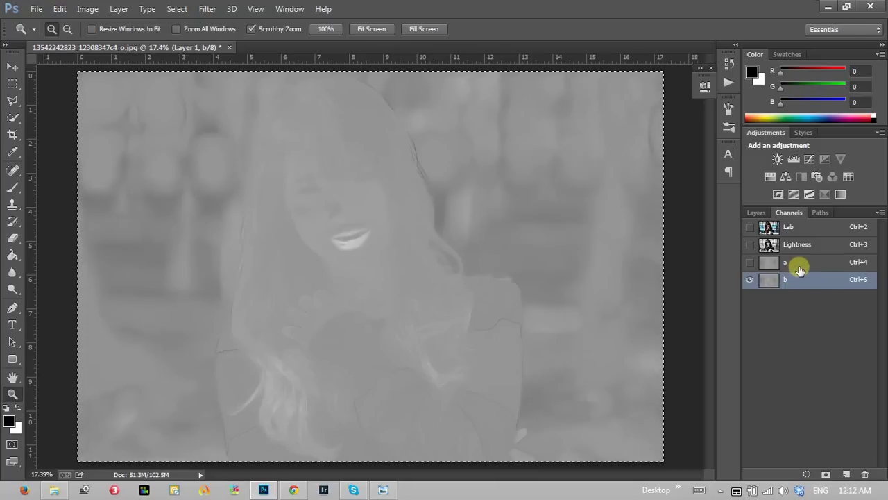
Check the a and b channels, then return to the teal-toned Lab composite.
click(797, 265)
click(797, 281)
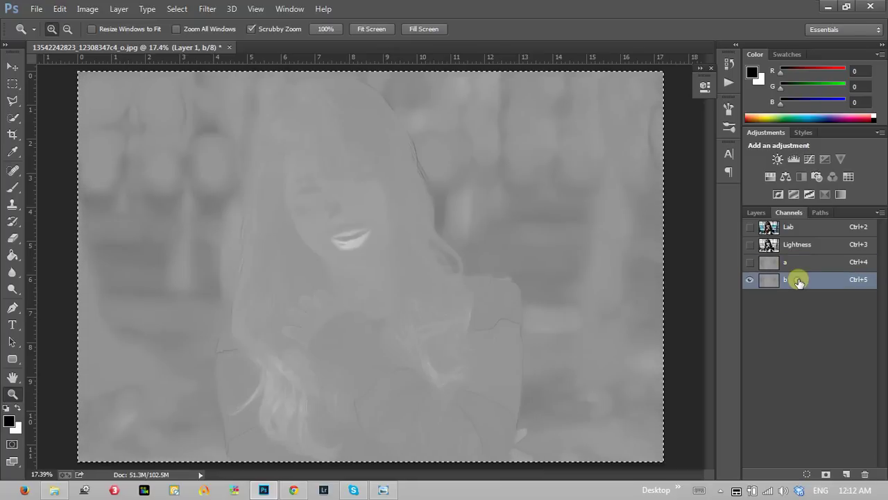
click(810, 229)
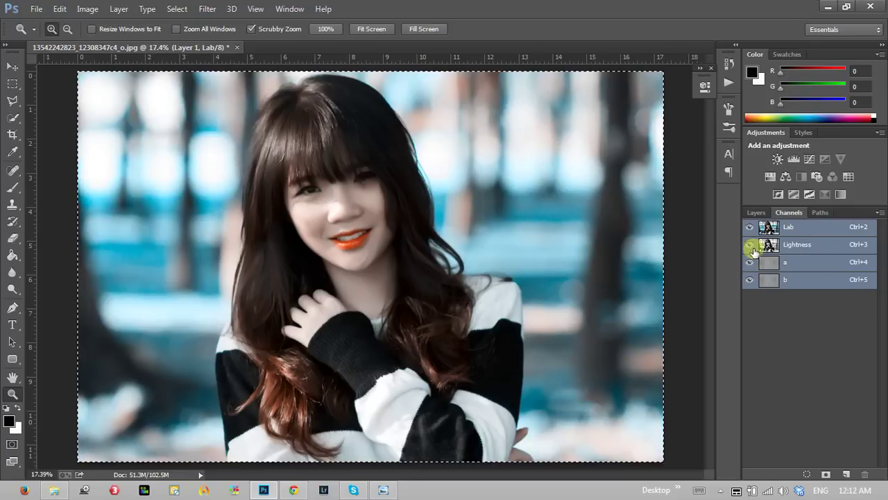
Return to the Layers panel and deselect the image using the Rectangular Marquee tool.
click(756, 213)
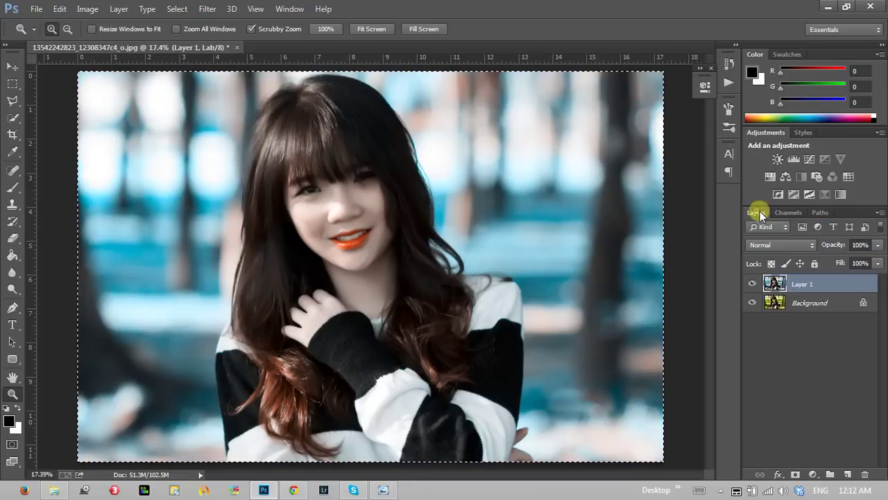
click(341, 207)
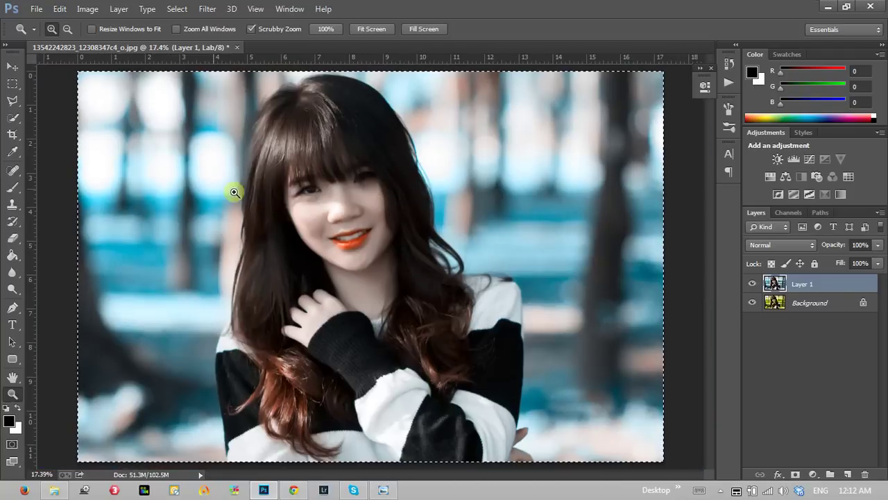
click(12, 83)
click(65, 109)
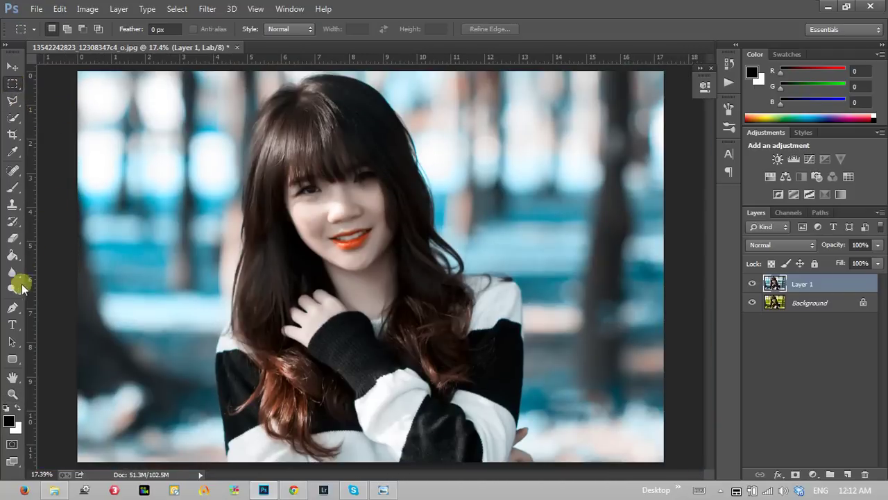
Zoom in on the lips and chin, then fit the image back on screen.
click(13, 394)
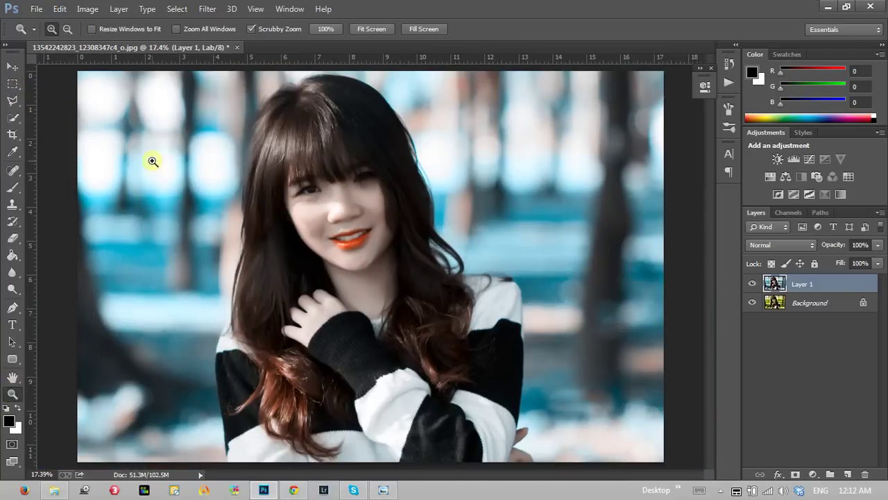
click(355, 256)
click(331, 244)
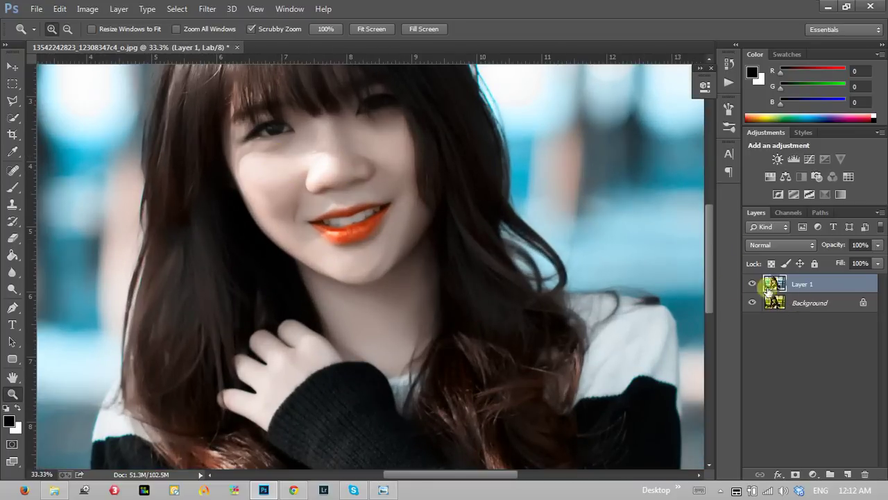
right_click(445, 154)
click(486, 161)
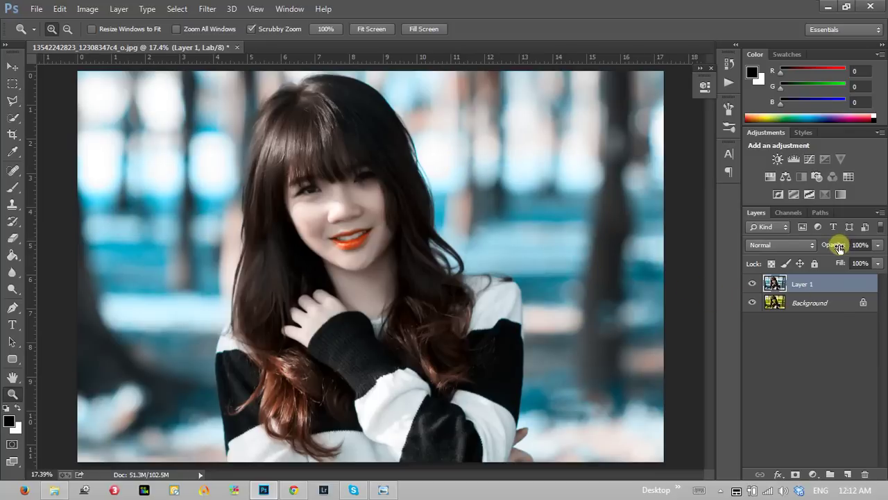
drag(841, 247, 817, 250)
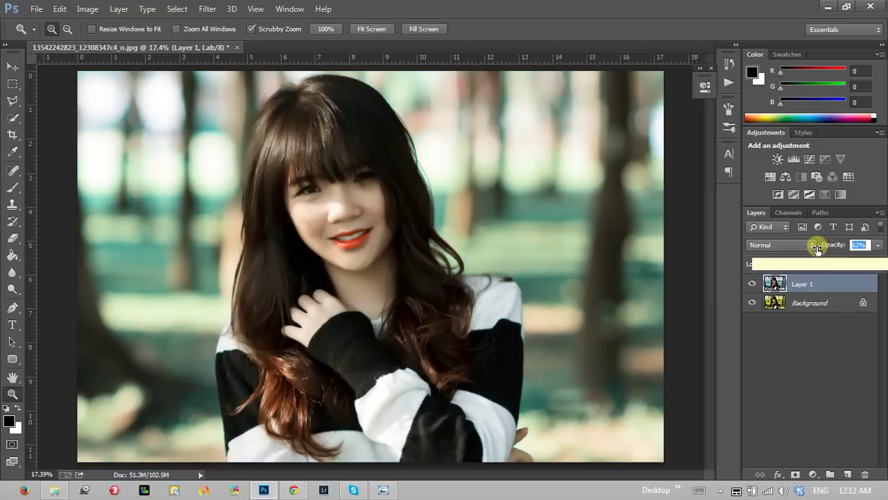
click(754, 285)
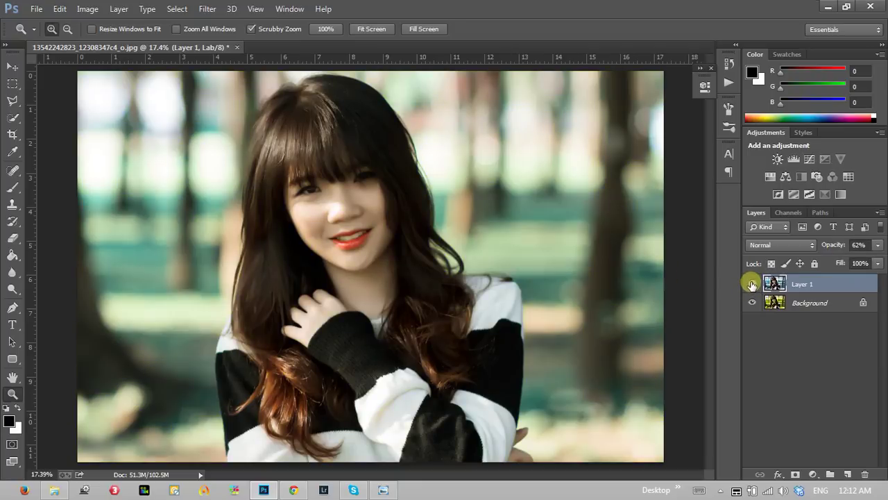
click(751, 285)
click(751, 285)
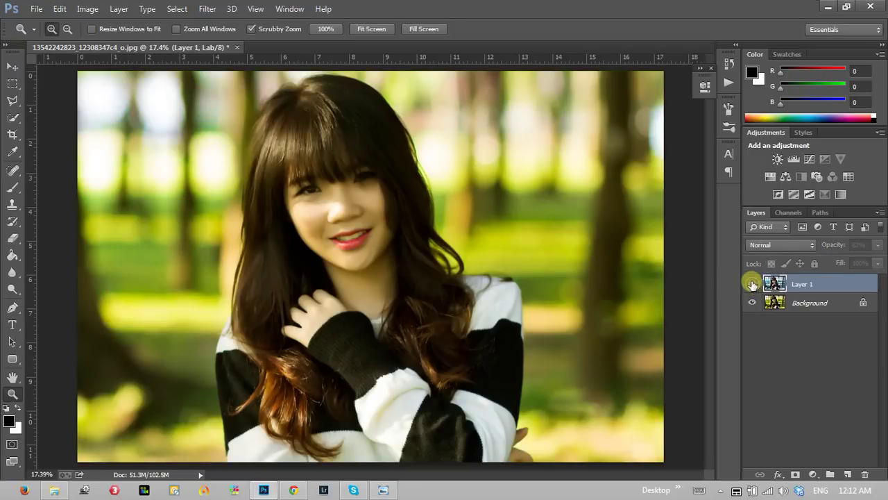
click(752, 286)
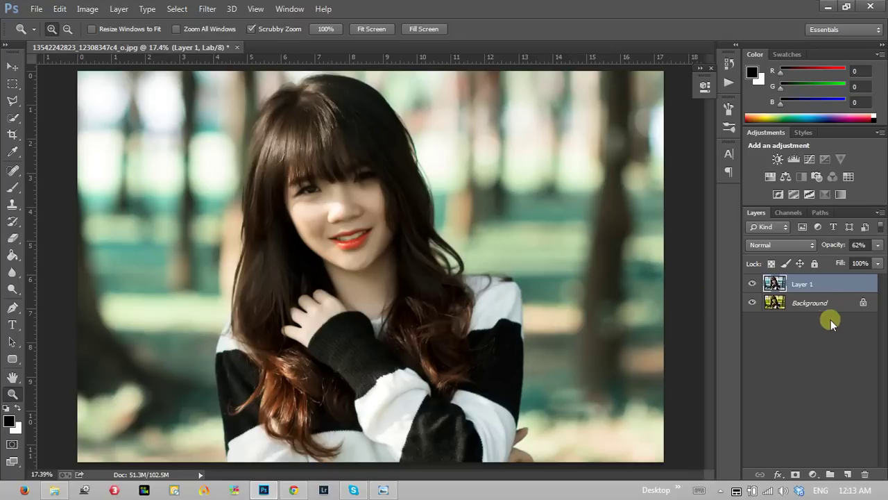
drag(796, 303, 781, 293)
Add a layer mask to Layer 1 and invert it to black, hiding the teal toning.
click(796, 474)
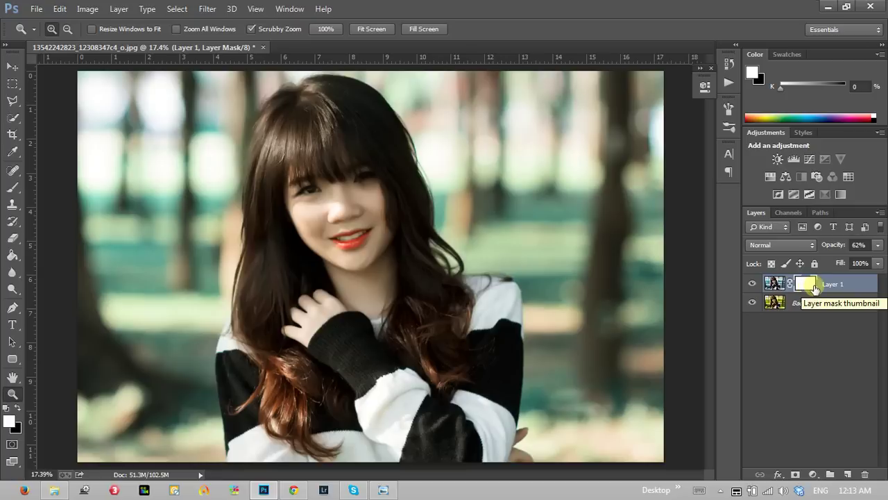
key(ctrl+i)
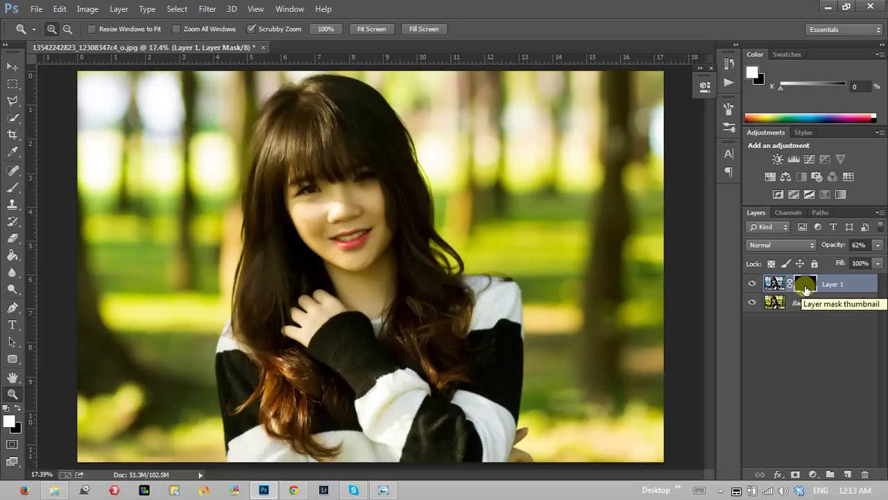
key(ctrl+i)
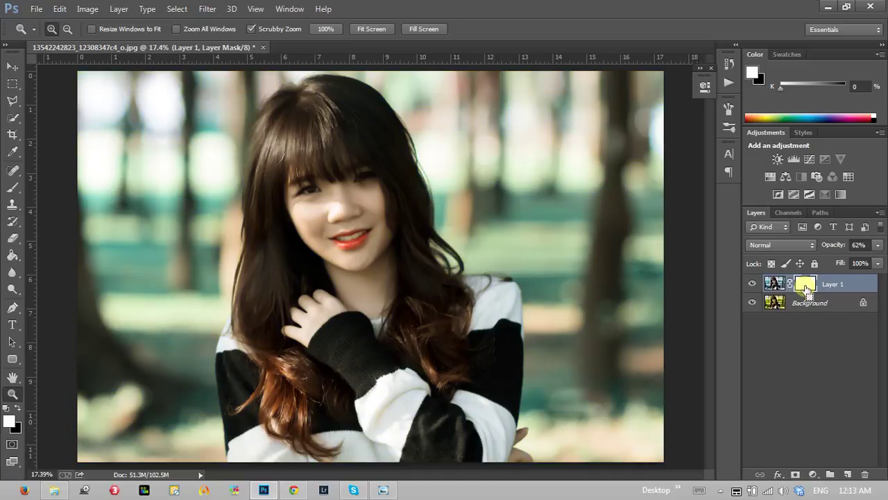
key(ctrl+i)
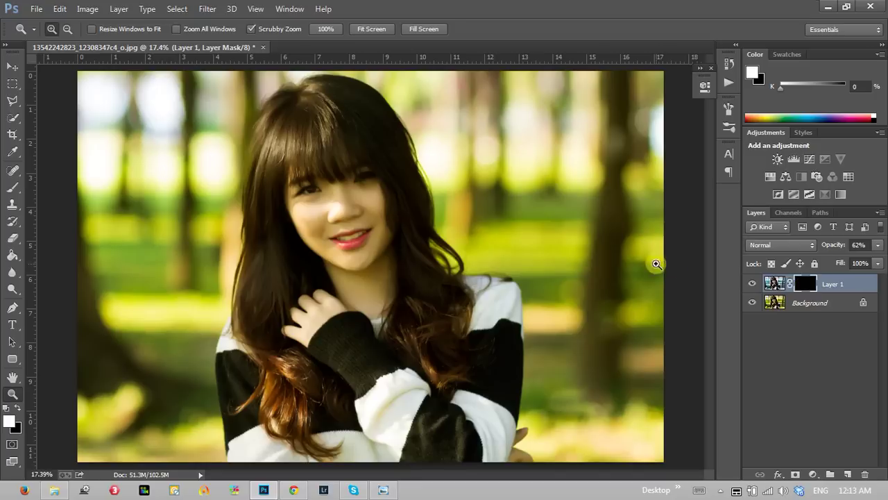
Brush white onto Layer 1's mask over the face and chin, then toggle the layer to compare.
click(14, 187)
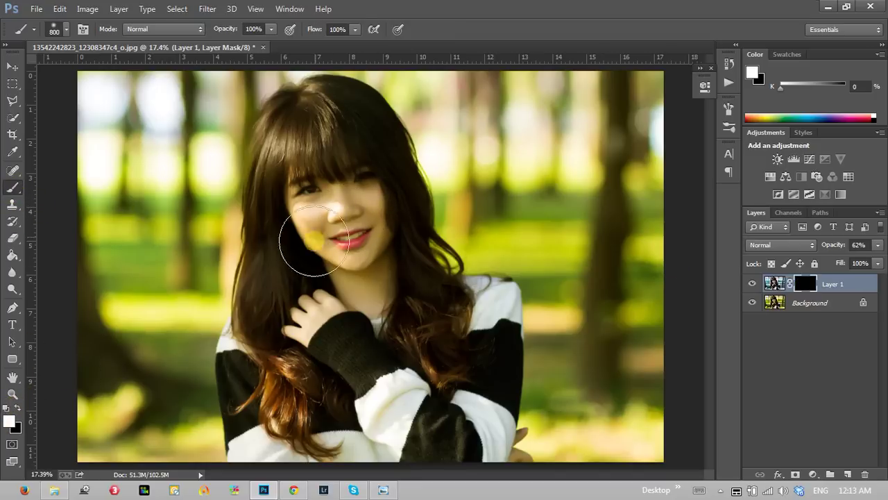
click(806, 285)
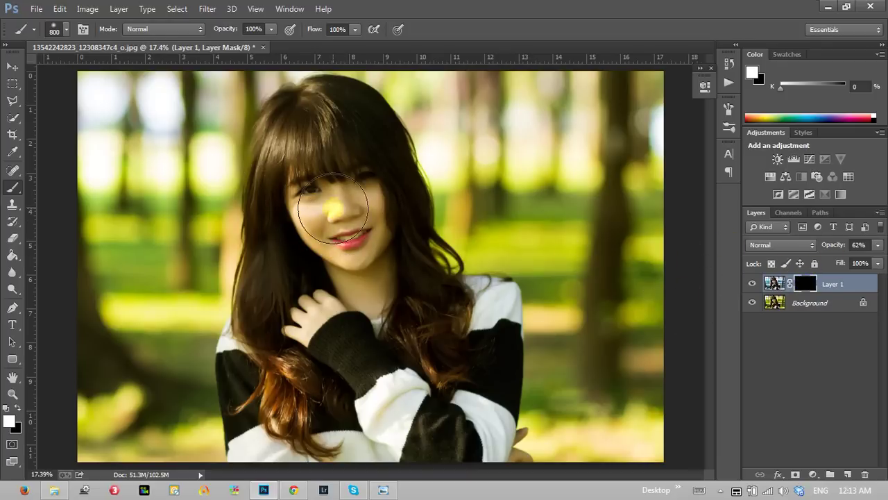
mouse_move(333, 208)
mouse_down()
mouse_move(307, 188)
mouse_move(327, 229)
mouse_move(361, 199)
mouse_move(367, 287)
mouse_move(311, 208)
mouse_move(347, 248)
mouse_move(307, 311)
mouse_move(341, 199)
mouse_move(372, 277)
mouse_up()
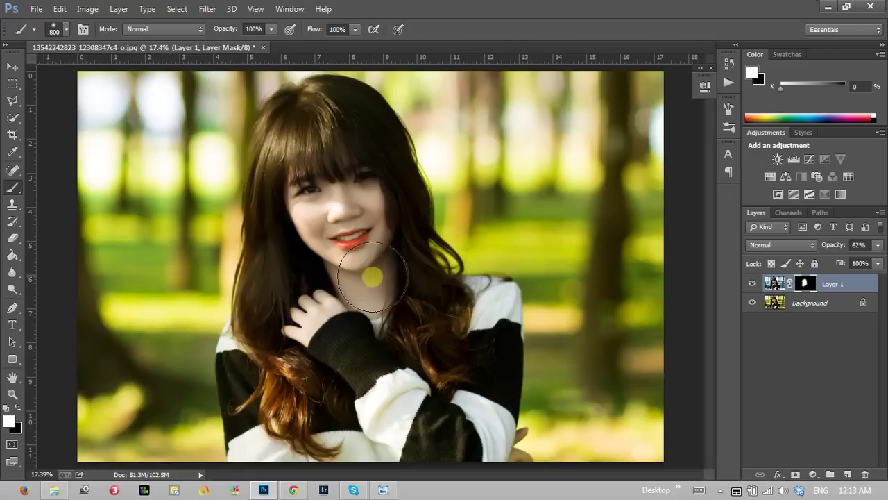
click(752, 284)
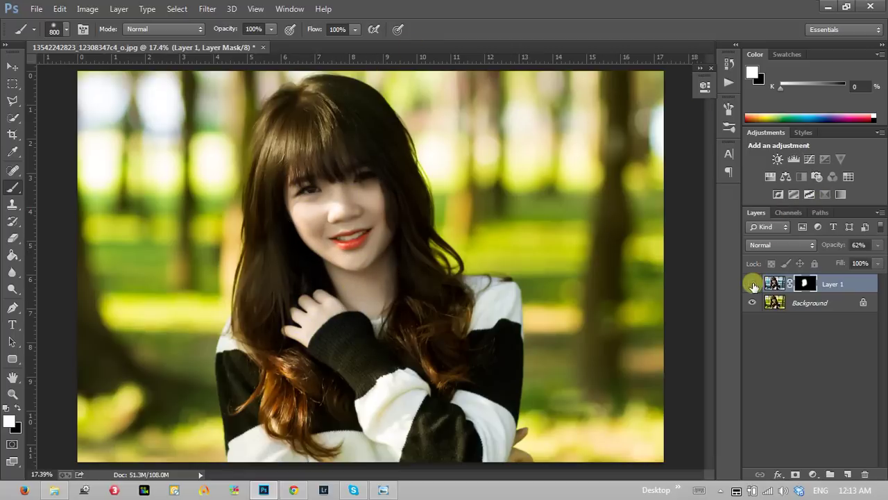
click(753, 284)
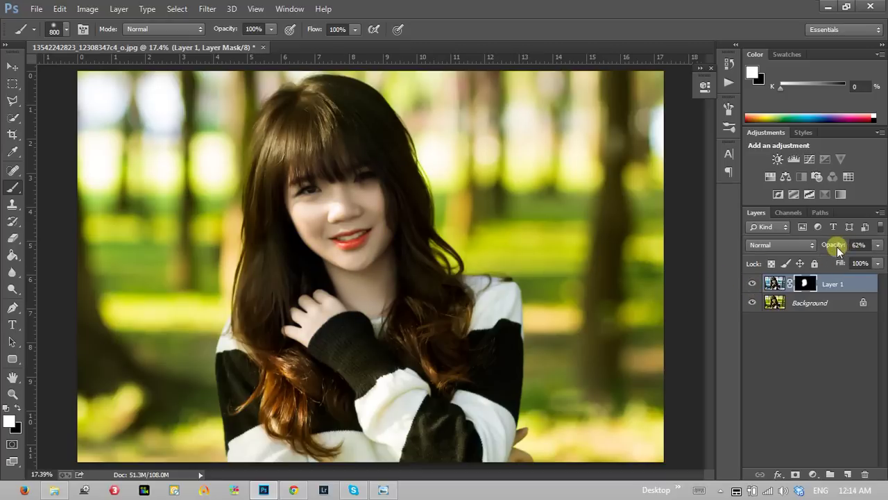
Zoom in on the face and lower Layer 1's opacity to 30%, comparing before and after.
click(13, 393)
click(316, 237)
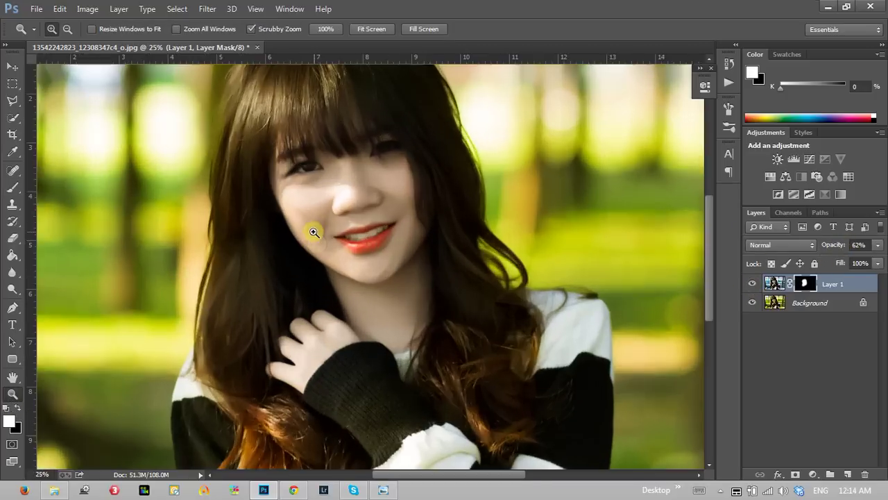
click(357, 257)
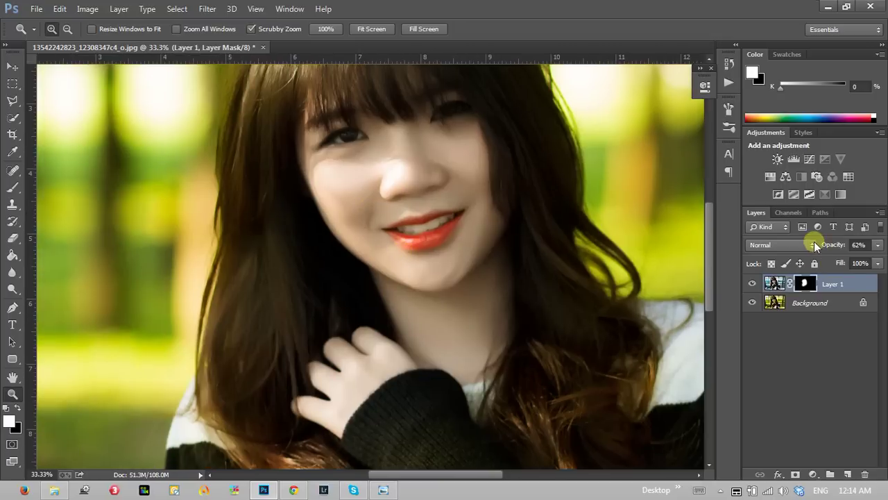
drag(836, 246, 816, 246)
click(753, 285)
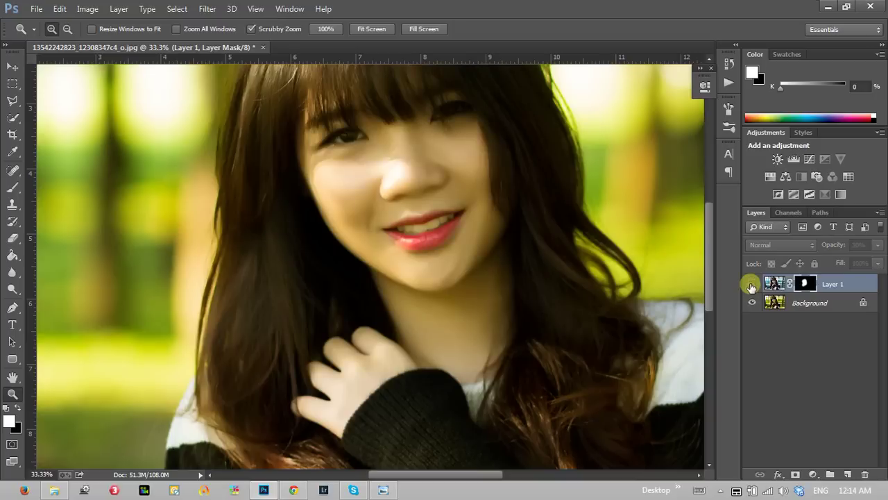
click(752, 285)
click(753, 284)
click(752, 285)
Fit the image on screen and zoom out to view the whole final portrait.
right_click(336, 183)
click(347, 192)
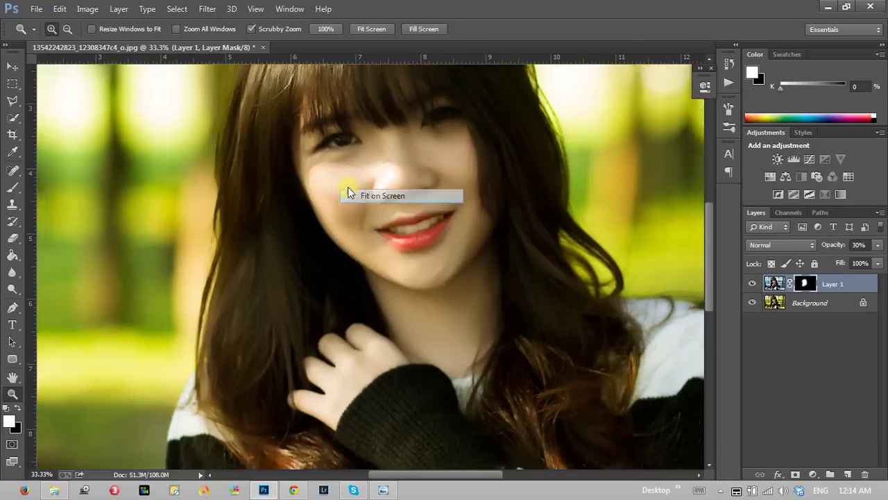
alt+click(367, 253)
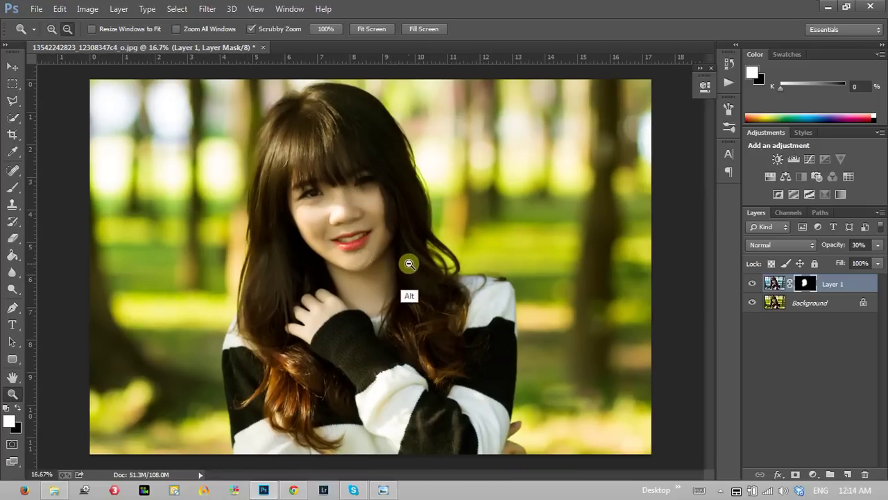
alt+click(408, 263)
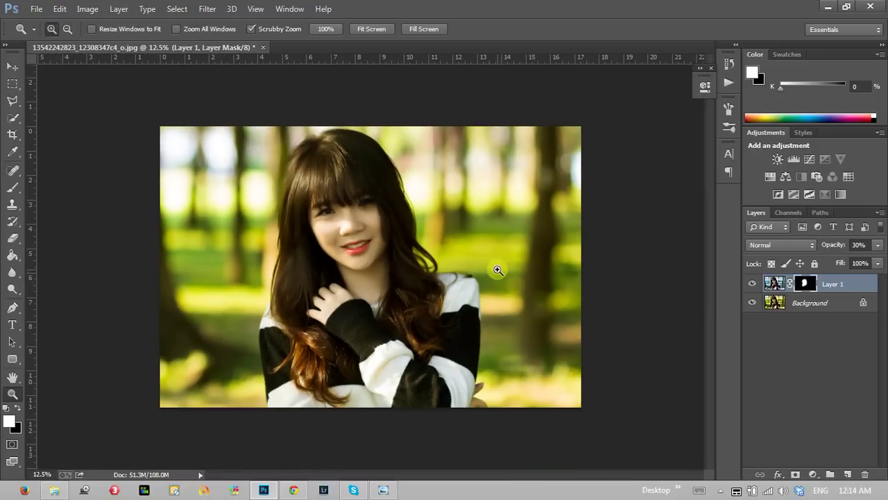
click(788, 212)
click(795, 263)
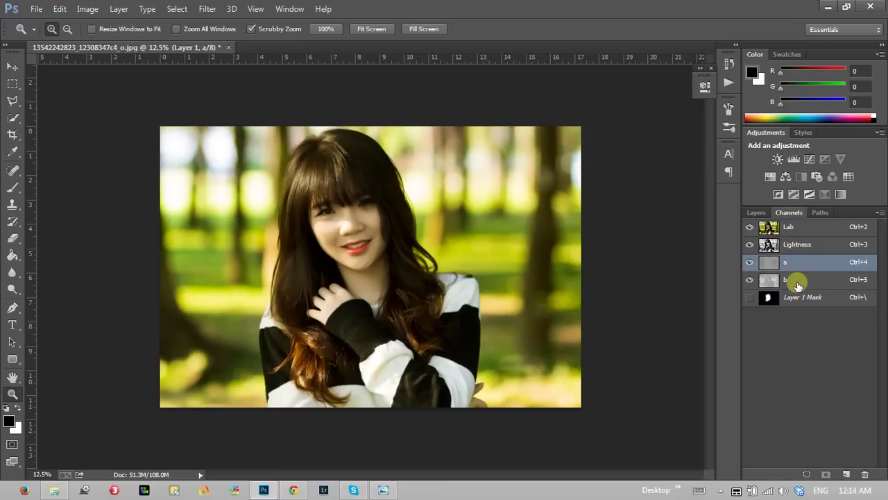
click(798, 247)
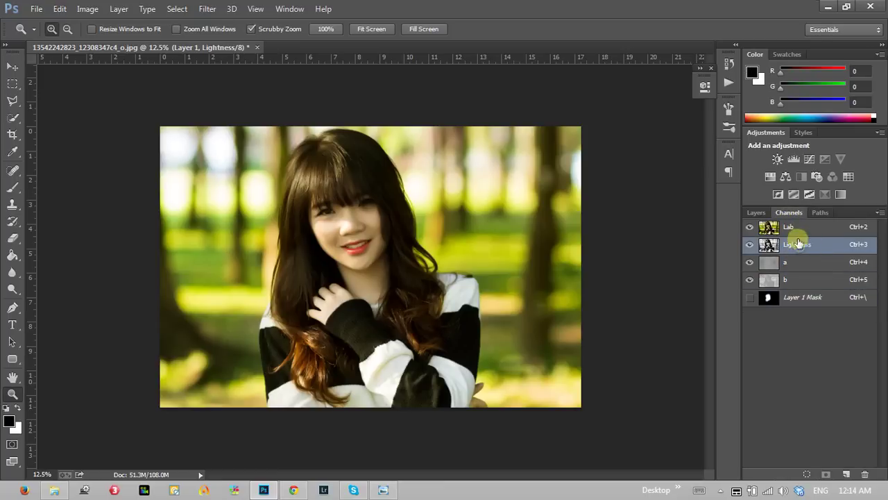
click(757, 213)
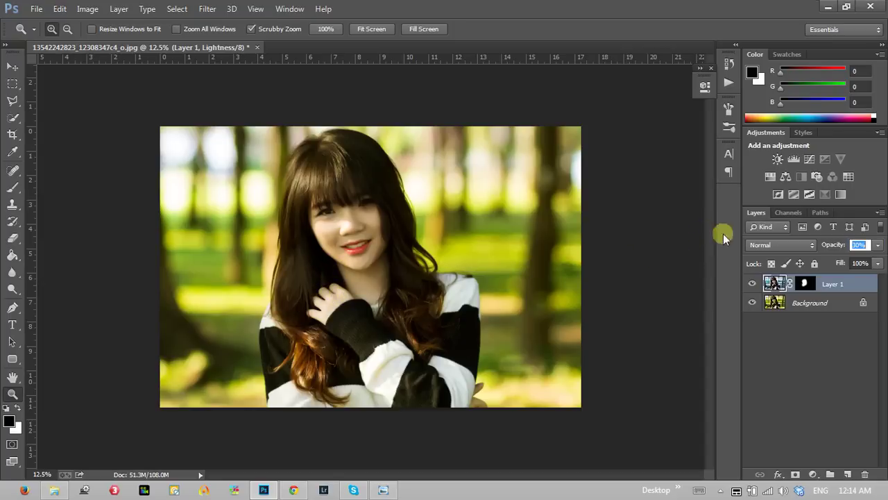
click(783, 214)
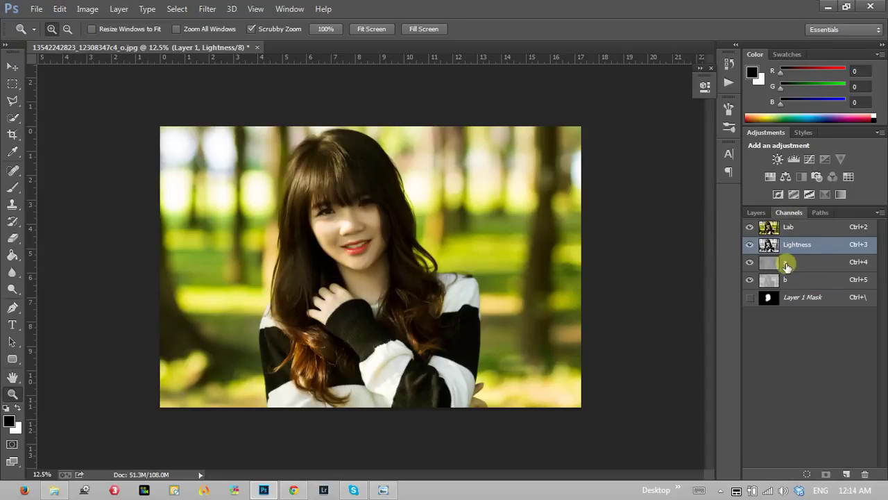
click(754, 212)
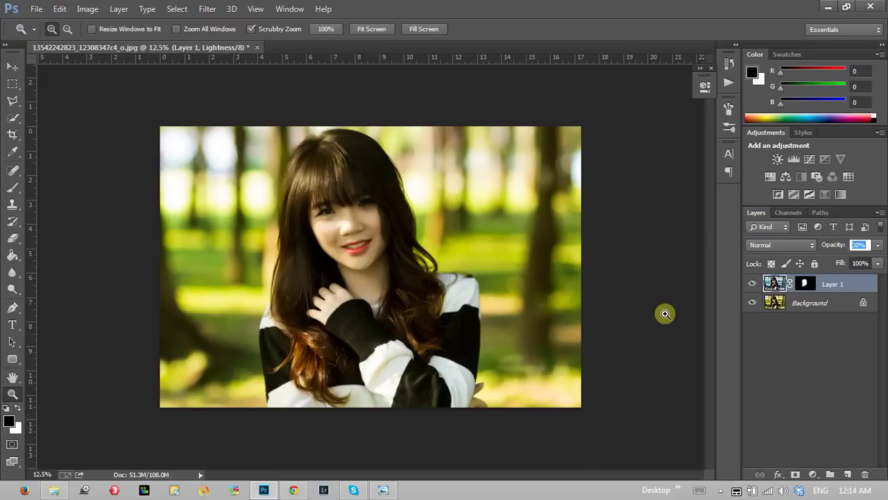